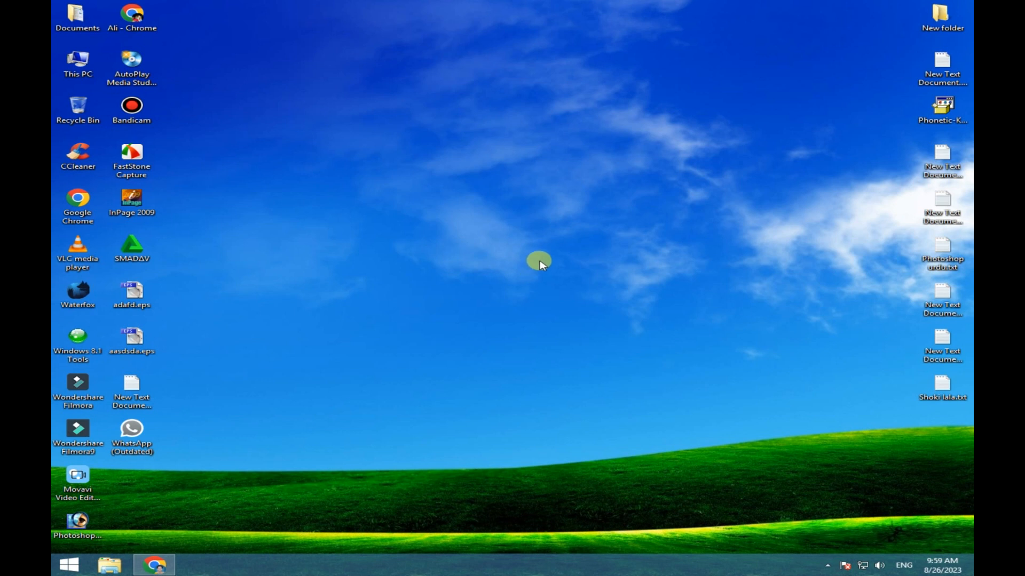
Switch to Chrome and open Meta for Developers' Page Plugin documentation from the Google results for "page pluging".
{"action": "left_click", "coordinate": [155, 567]}
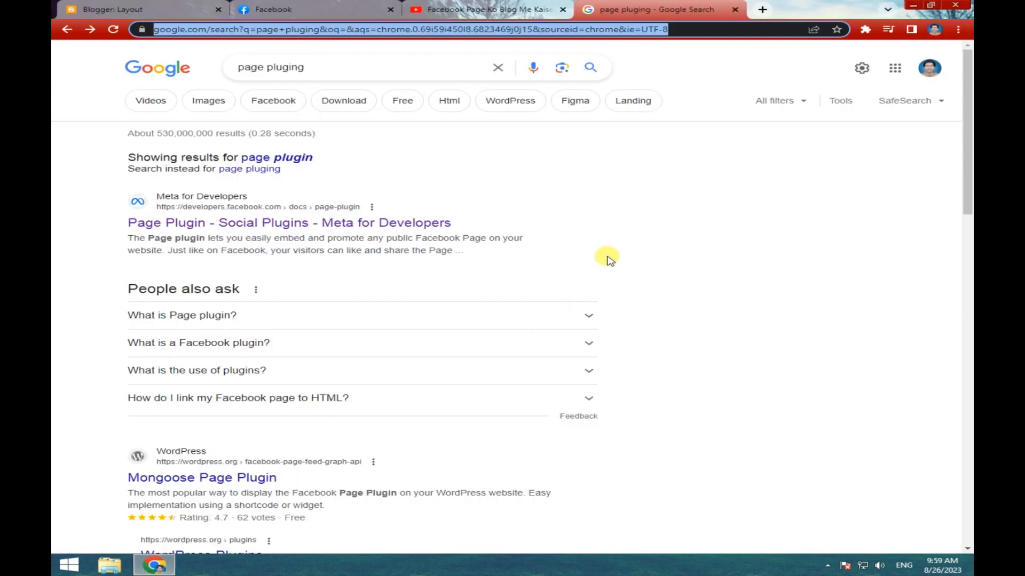
{"action": "left_click", "coordinate": [578, 166]}
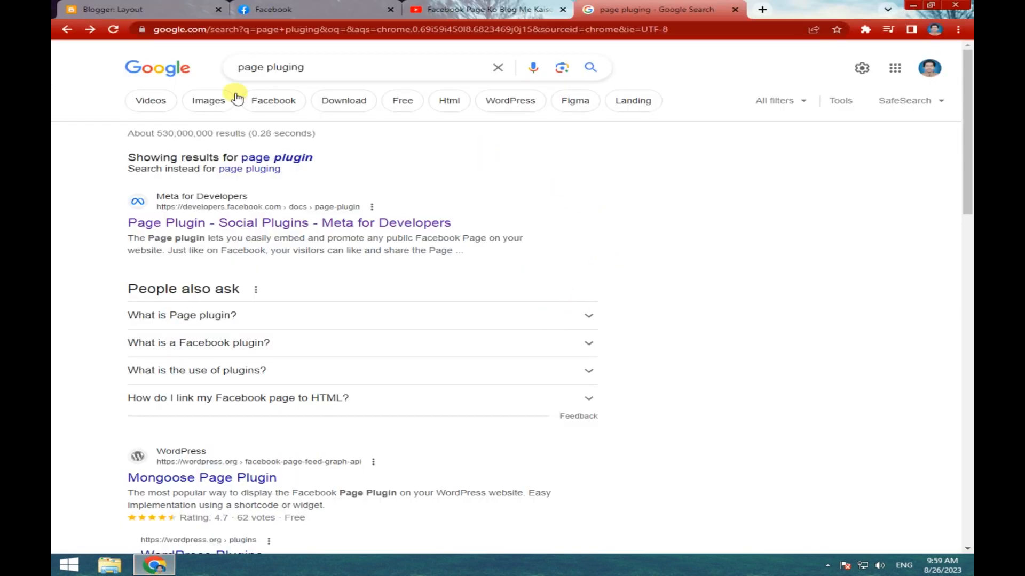
{"action": "left_click", "coordinate": [314, 66]}
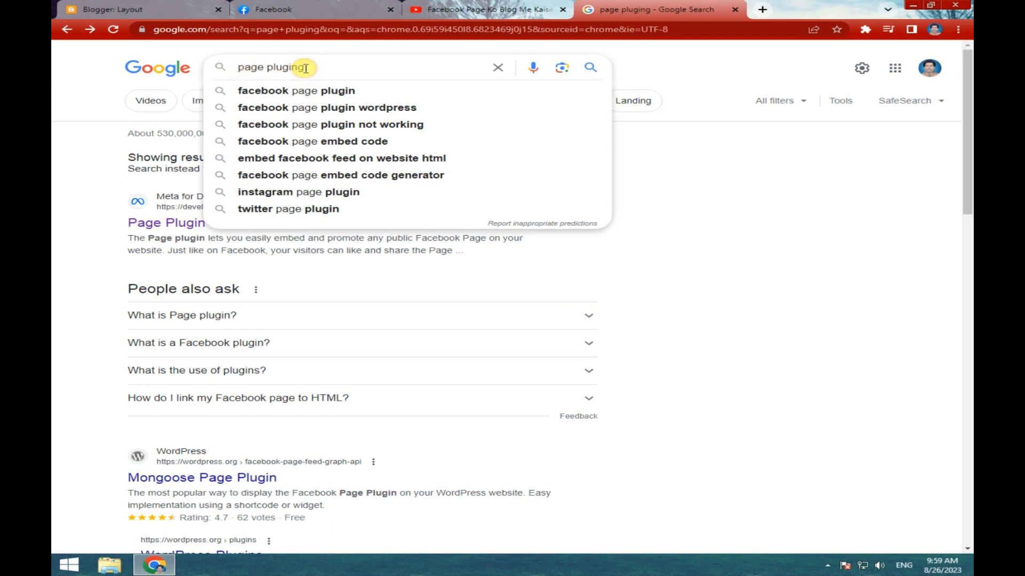
{"action": "left_click", "coordinate": [651, 163]}
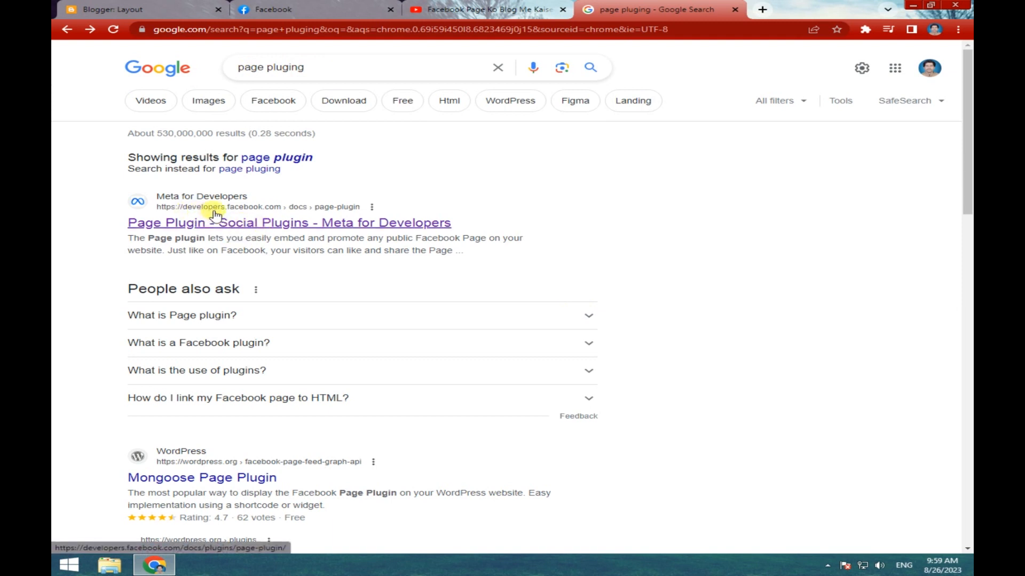
{"action": "left_click", "coordinate": [257, 225]}
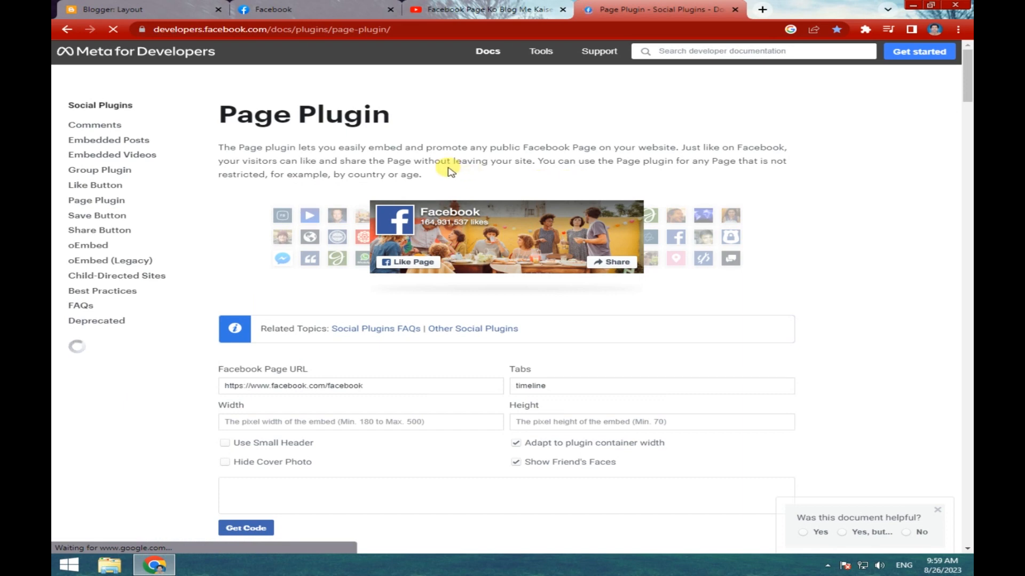
{"action": "scroll", "coordinate": [461, 266], "scroll_direction": "down", "scroll_amount": 2}
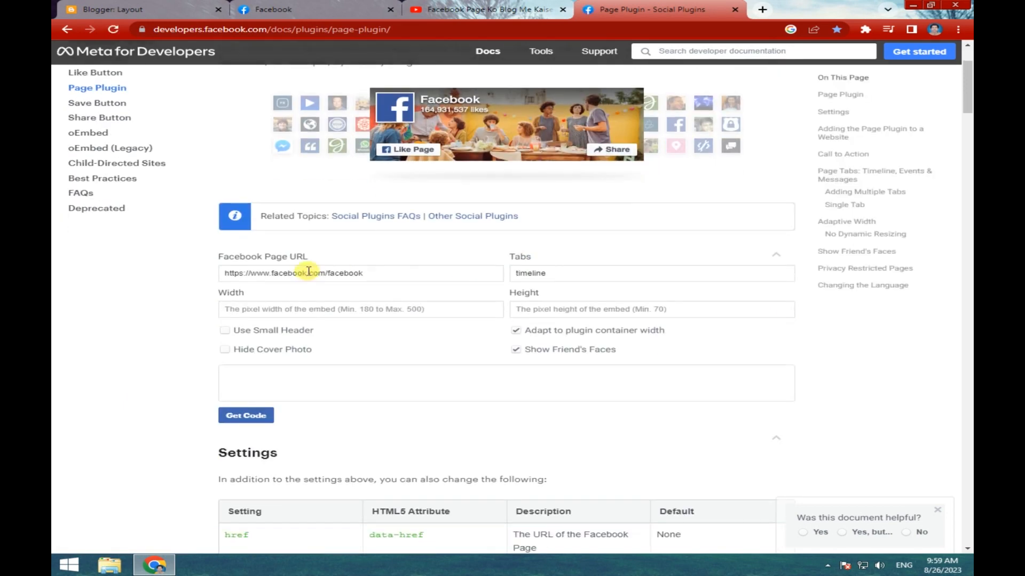
{"action": "scroll", "coordinate": [319, 274], "scroll_direction": "down", "scroll_amount": 1}
{"action": "left_click_drag", "start_coordinate": [221, 200], "coordinate": [299, 199]}
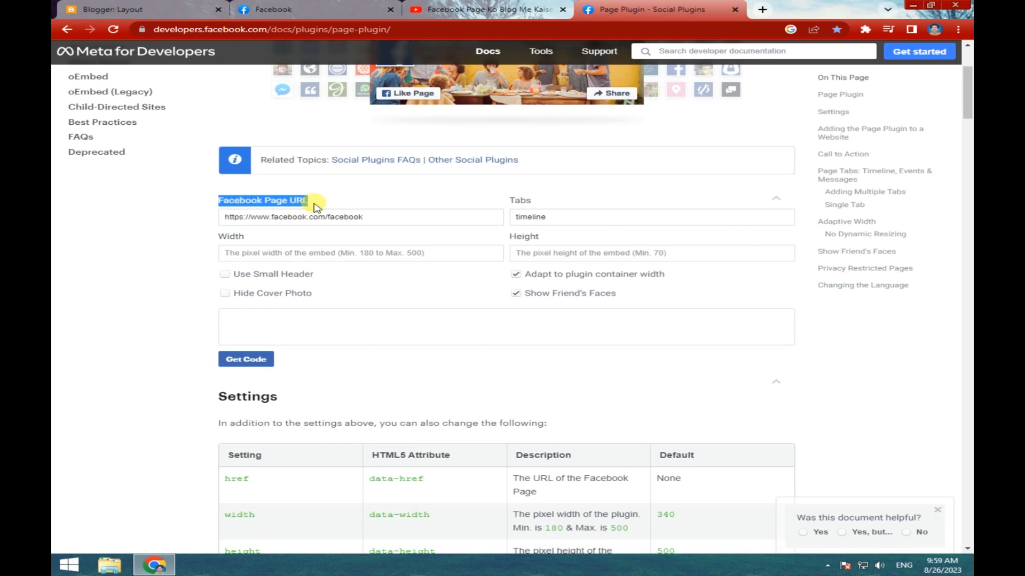
{"action": "left_click", "coordinate": [327, 216]}
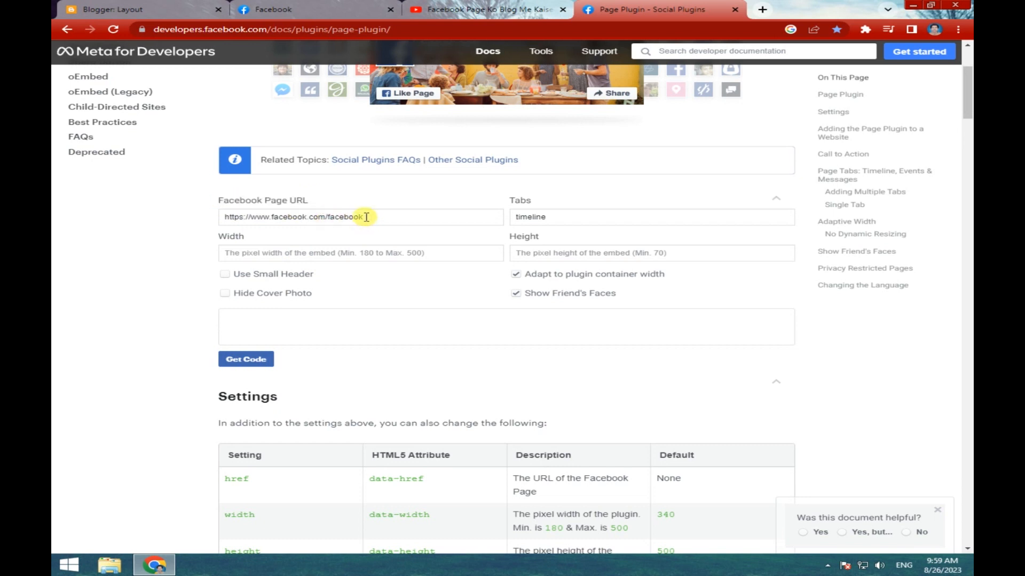
{"action": "left_click", "coordinate": [311, 9]}
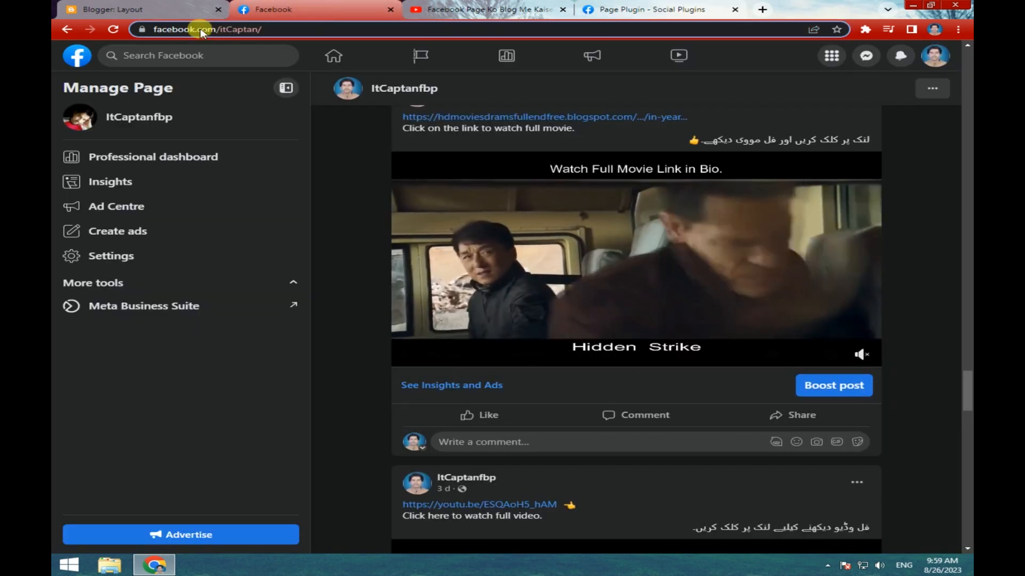
{"action": "right_click", "coordinate": [203, 31]}
{"action": "key", "text": "ctrl+c"}
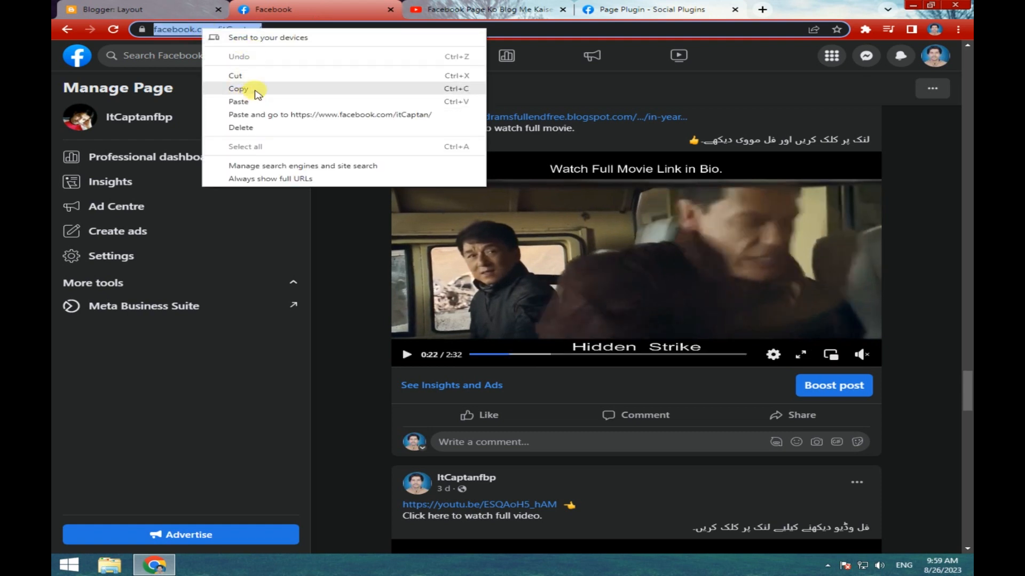
{"action": "left_click", "coordinate": [238, 88]}
{"action": "left_click", "coordinate": [657, 11]}
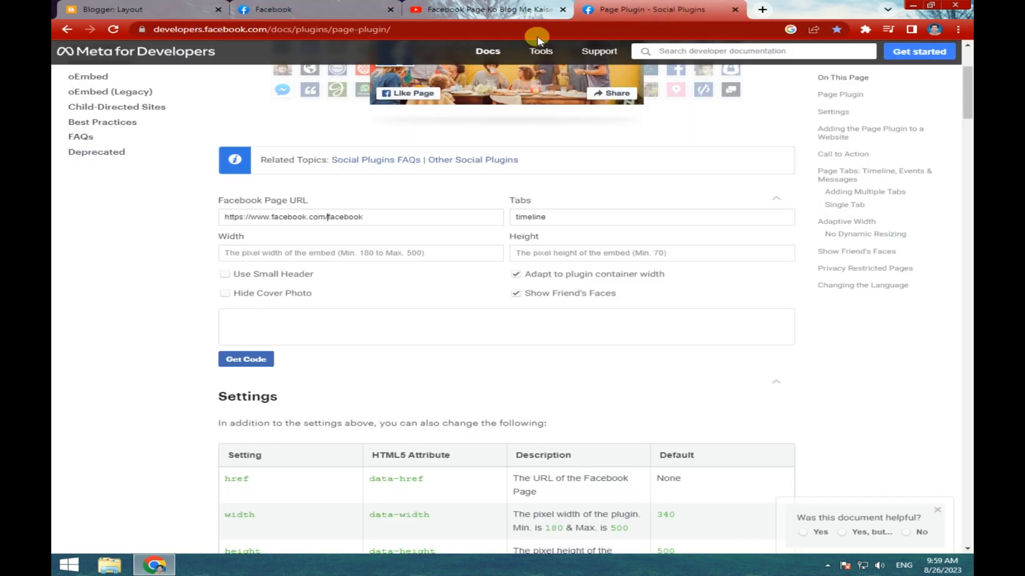
{"action": "triple_click", "coordinate": [290, 216]}
{"action": "right_click", "coordinate": [290, 217]}
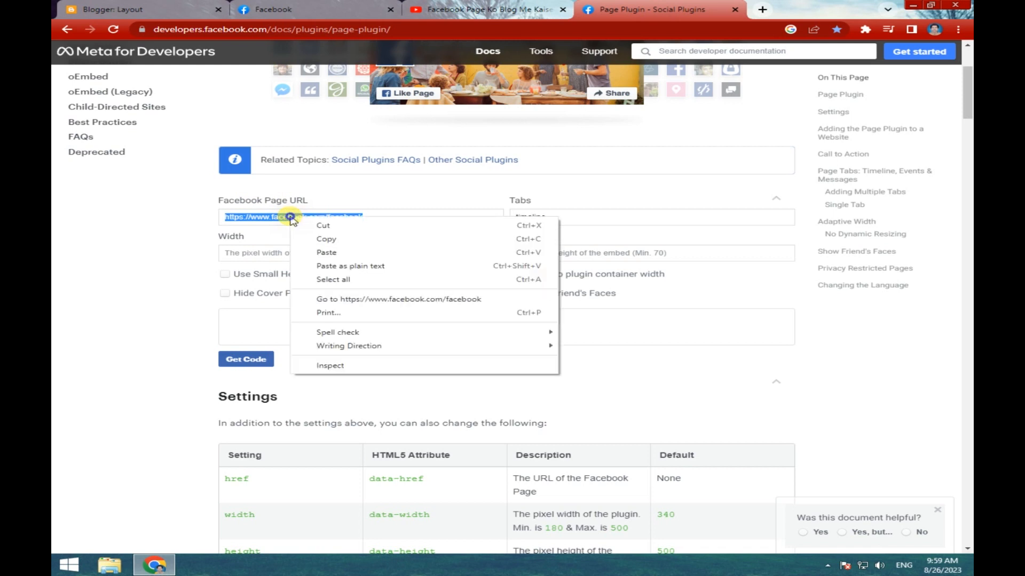
{"action": "left_click", "coordinate": [350, 253]}
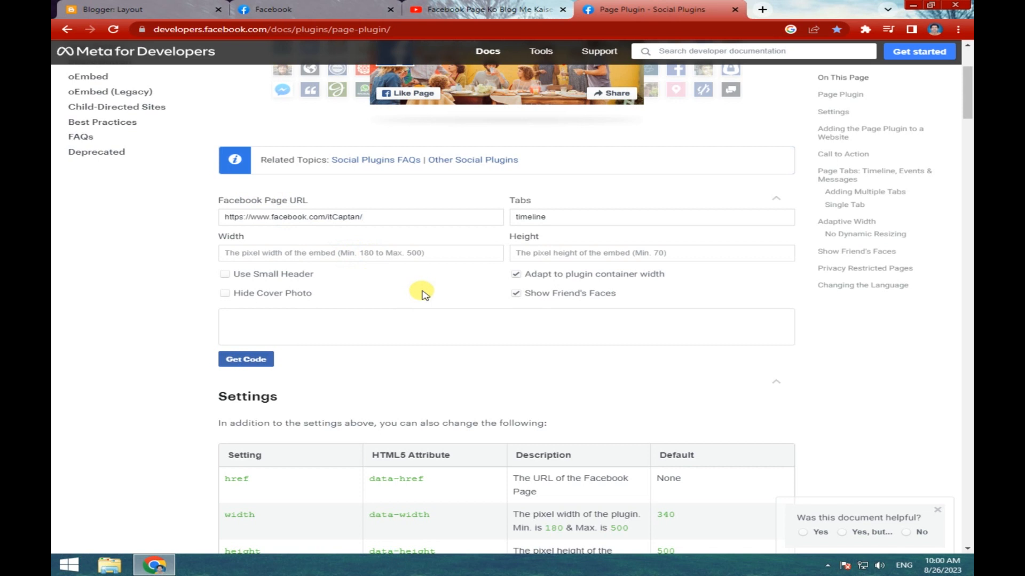
Examine the Page Plugin preview, including the posts in its embedded timeline.
{"action": "key", "text": "ctrl+f"}
{"action": "scroll", "coordinate": [716, 403], "scroll_direction": "down", "scroll_amount": 1}
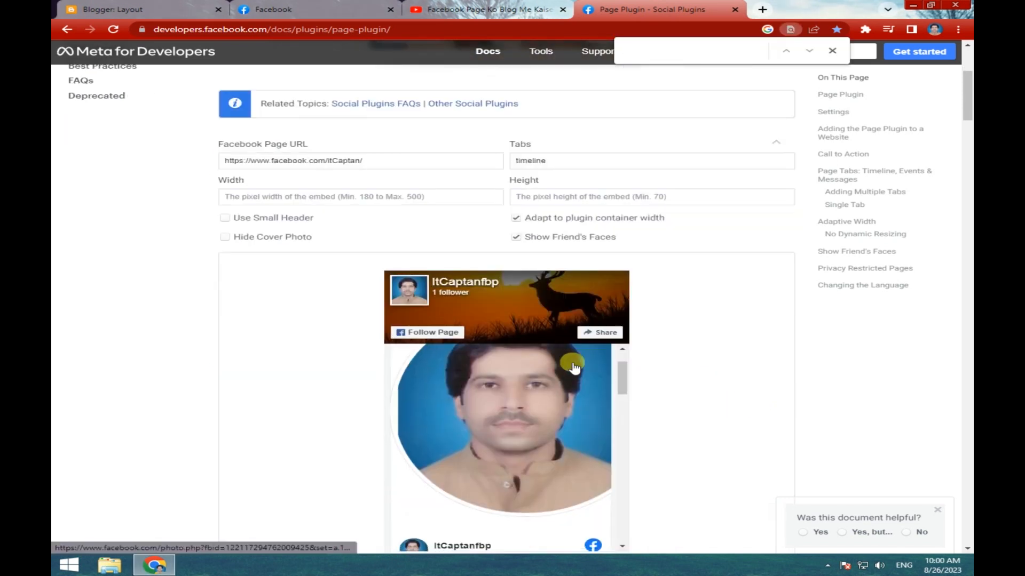
{"action": "scroll", "coordinate": [551, 419], "scroll_direction": "down", "scroll_amount": 3}
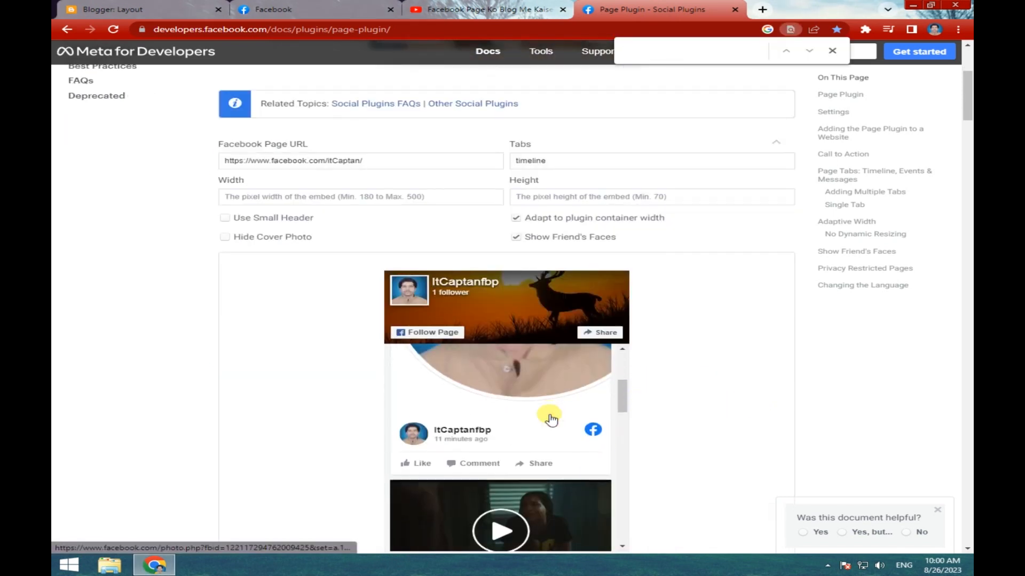
{"action": "scroll", "coordinate": [550, 420], "scroll_direction": "down", "scroll_amount": 2}
{"action": "scroll", "coordinate": [548, 411], "scroll_direction": "up", "scroll_amount": 5}
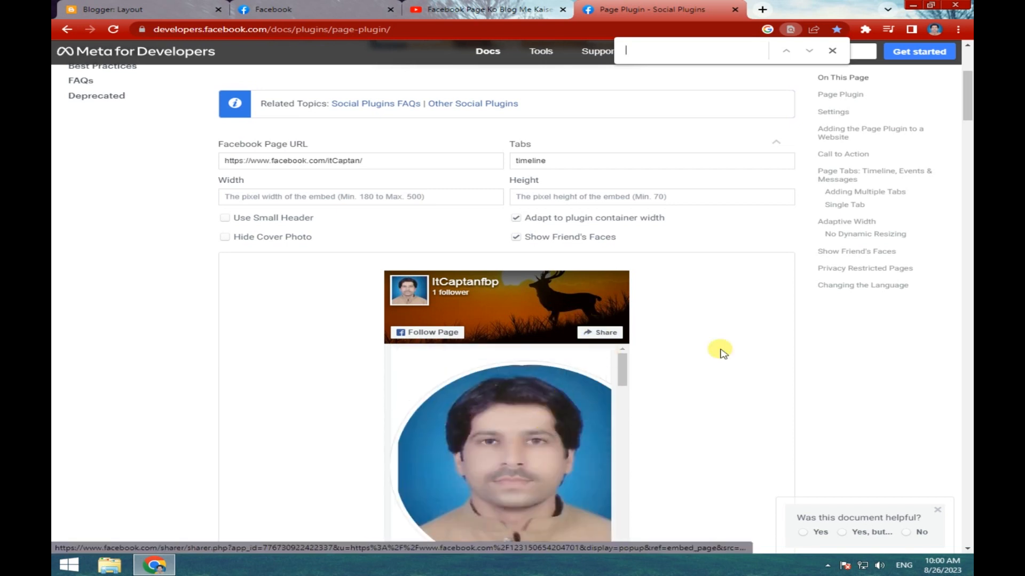
{"action": "scroll", "coordinate": [830, 382], "scroll_direction": "down", "scroll_amount": 1}
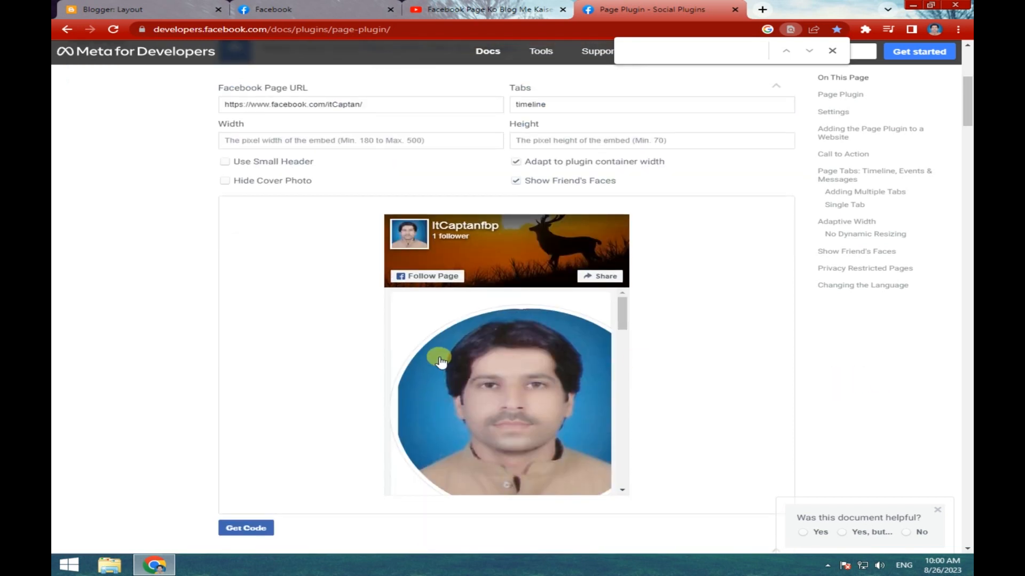
{"action": "scroll", "coordinate": [441, 363], "scroll_direction": "down", "scroll_amount": 5}
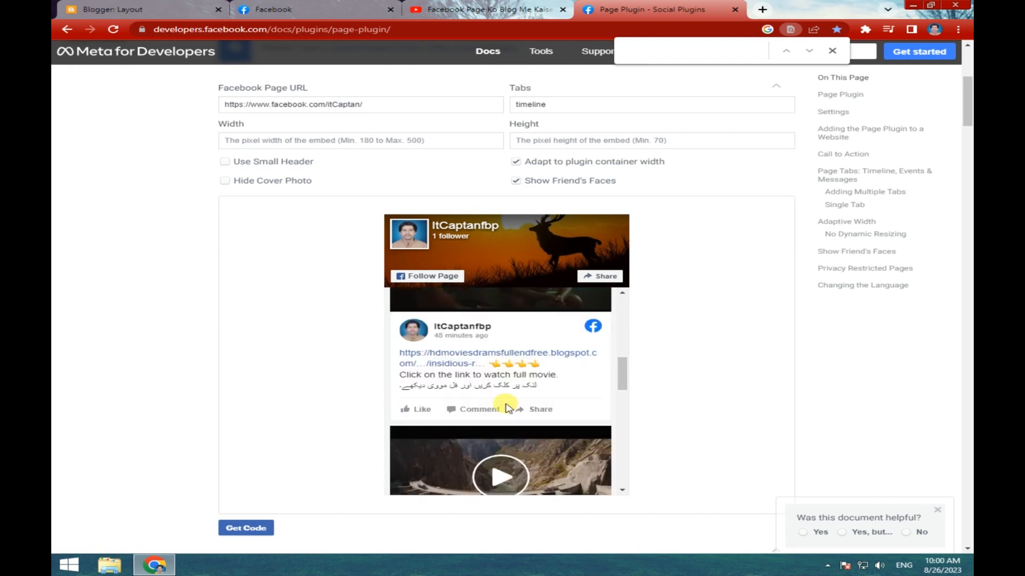
{"action": "scroll", "coordinate": [515, 363], "scroll_direction": "up", "scroll_amount": 2}
{"action": "scroll", "coordinate": [520, 373], "scroll_direction": "down", "scroll_amount": 2}
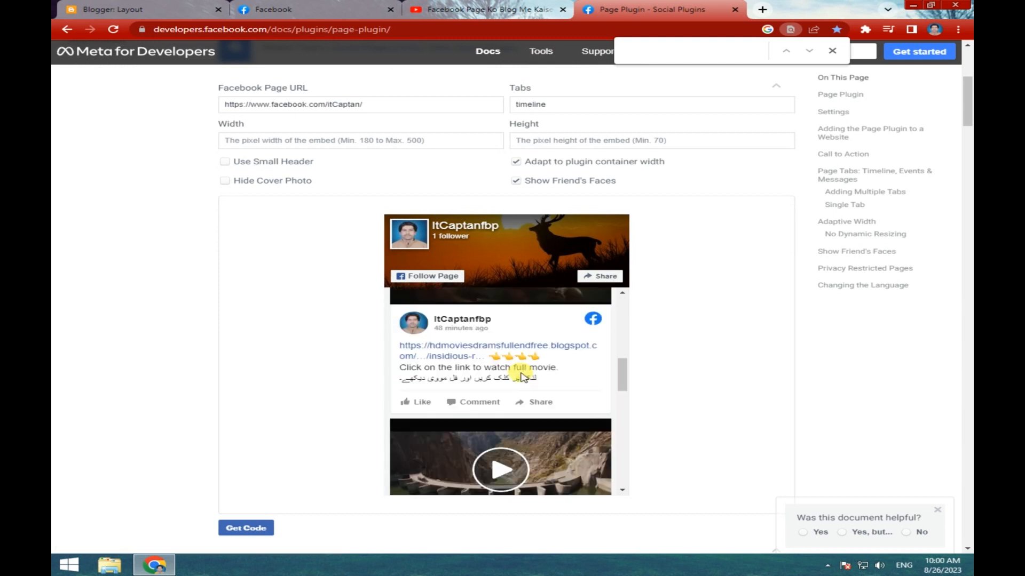
{"action": "scroll", "coordinate": [522, 376], "scroll_direction": "up", "scroll_amount": 2}
{"action": "scroll", "coordinate": [522, 373], "scroll_direction": "down", "scroll_amount": 2}
{"action": "scroll", "coordinate": [522, 373], "scroll_direction": "up", "scroll_amount": 5}
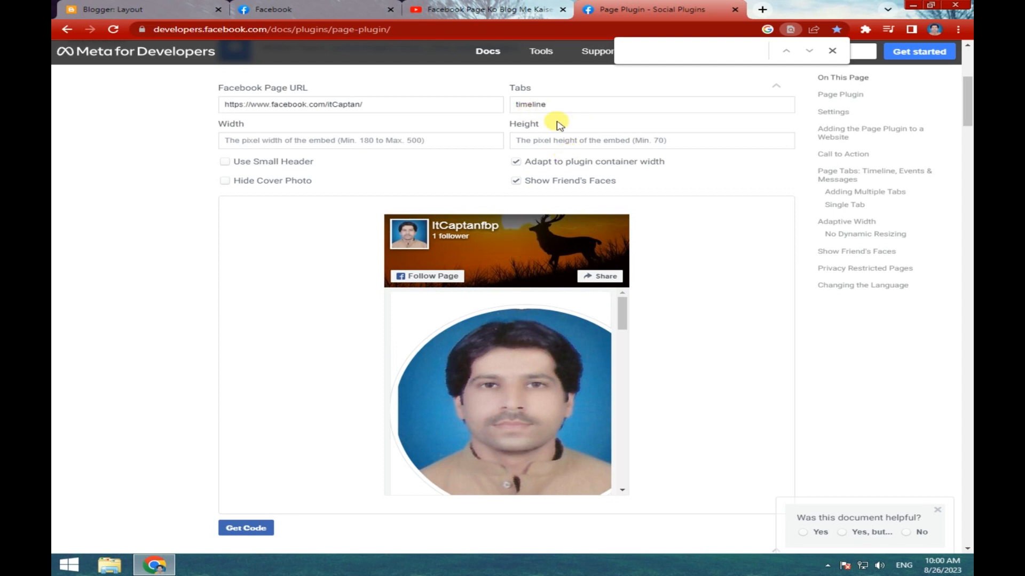
Clear the plugin's Tabs value to remove the timeline and generate the embed code.
{"action": "left_click_drag", "start_coordinate": [543, 104], "coordinate": [510, 103]}
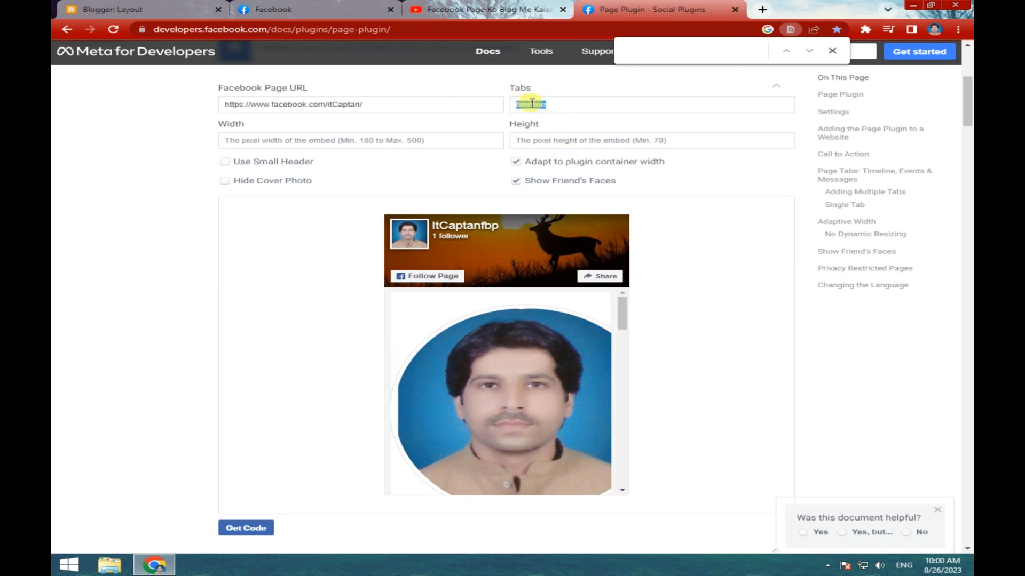
{"action": "key", "text": "BackSpace"}
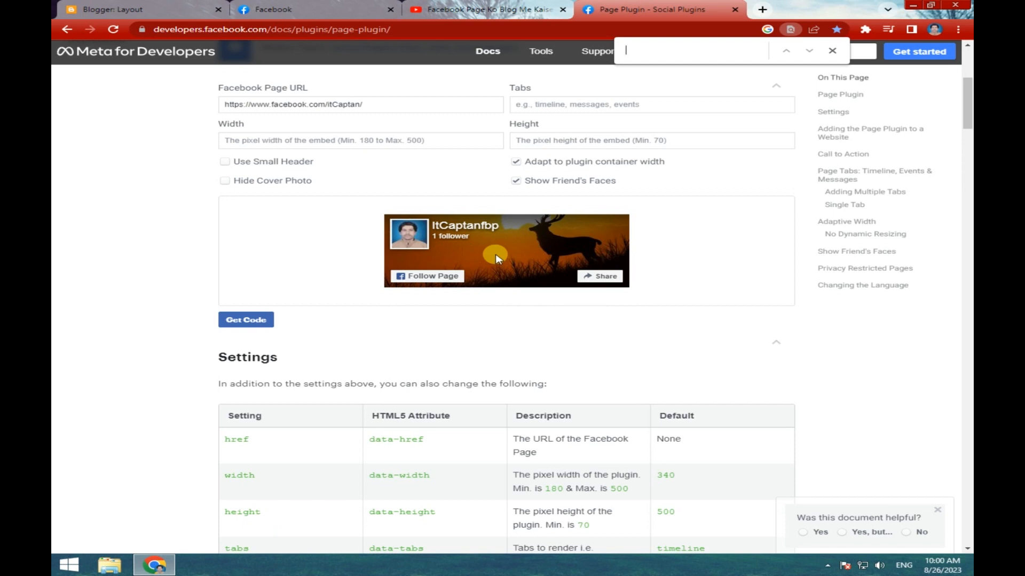
{"action": "left_click", "coordinate": [240, 323]}
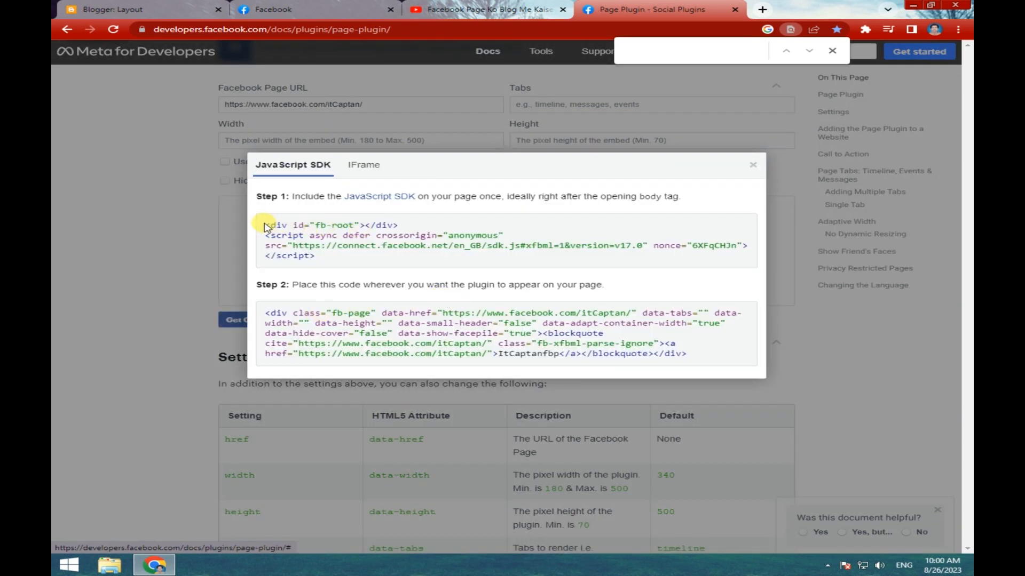
Copy the Step 1 JavaScript SDK code and switch to the Blogger layout page.
{"action": "left_click_drag", "start_coordinate": [265, 226], "coordinate": [374, 235]}
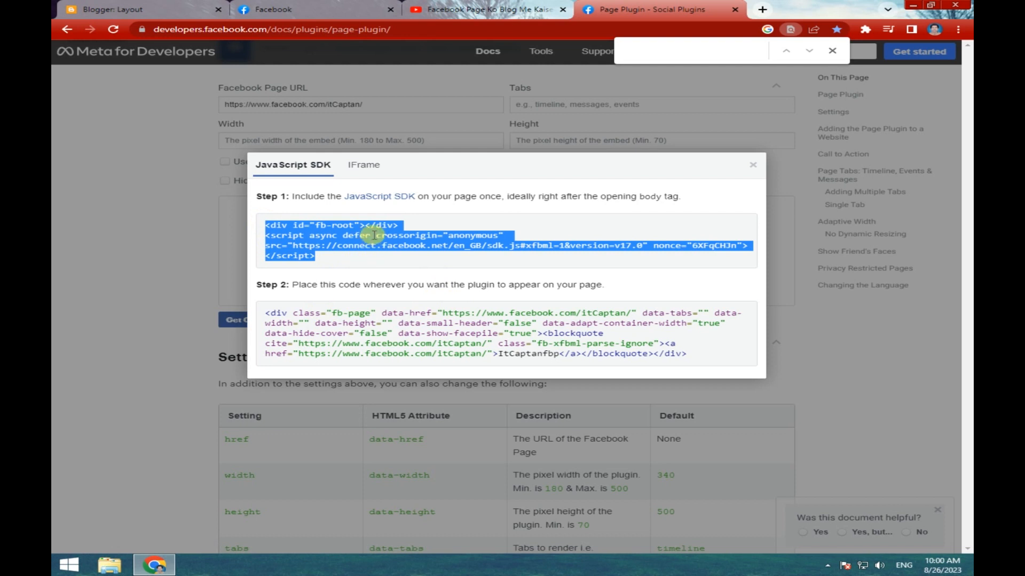
{"action": "right_click", "coordinate": [374, 236]}
{"action": "left_click", "coordinate": [409, 244]}
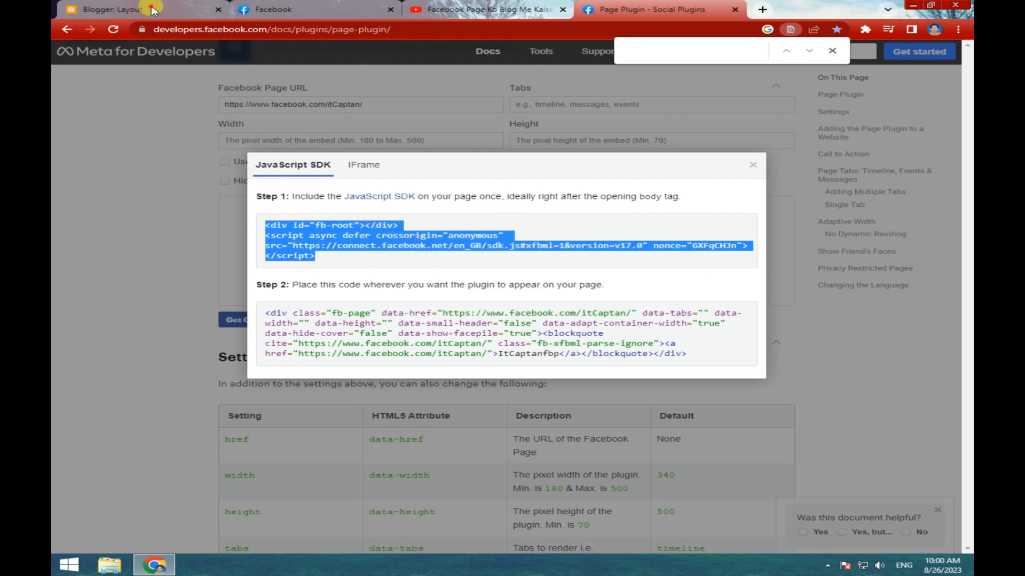
{"action": "left_click", "coordinate": [152, 11]}
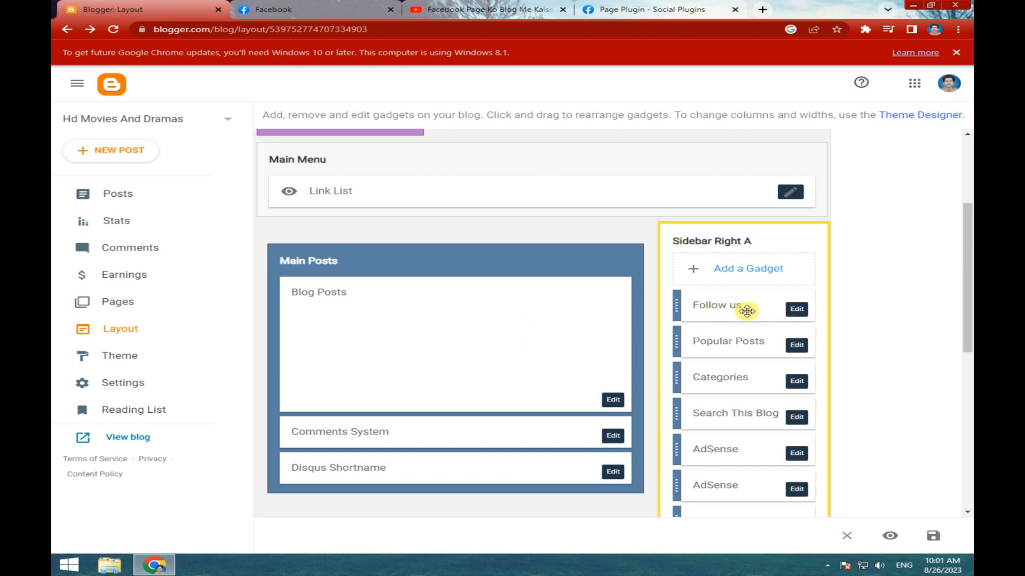
{"action": "left_click", "coordinate": [740, 271]}
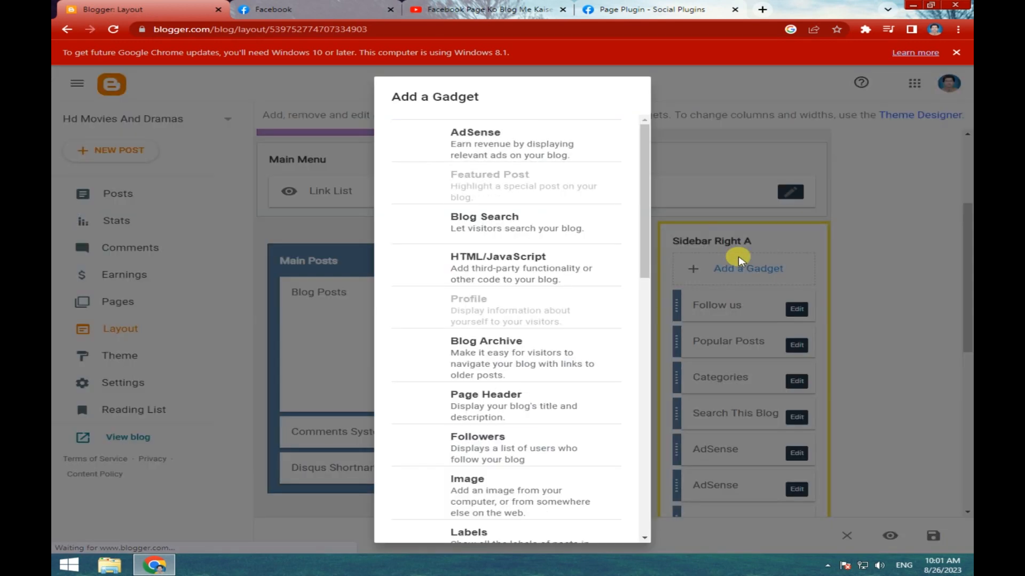
{"action": "left_click", "coordinate": [504, 265]}
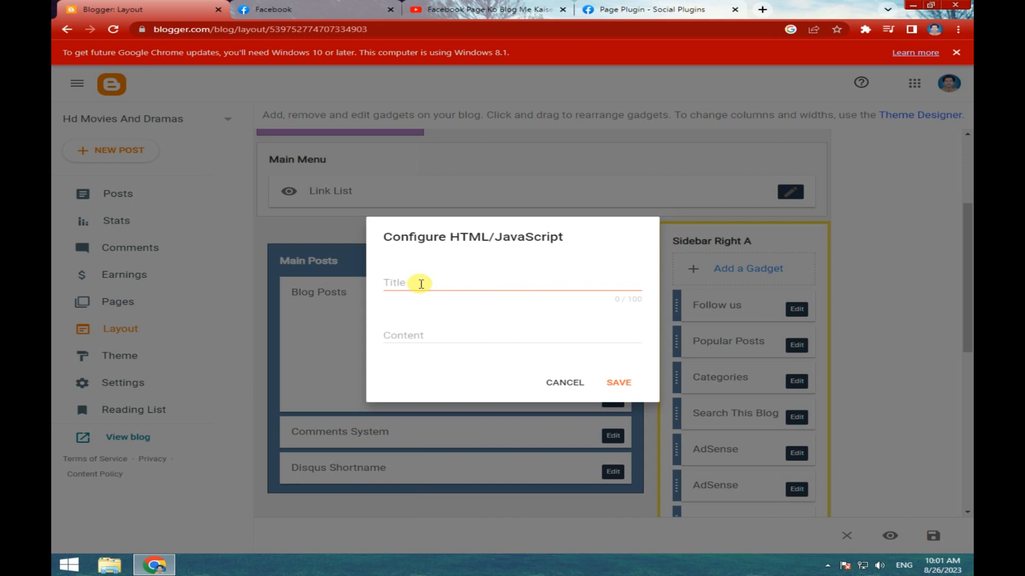
{"action": "left_click", "coordinate": [421, 284]}
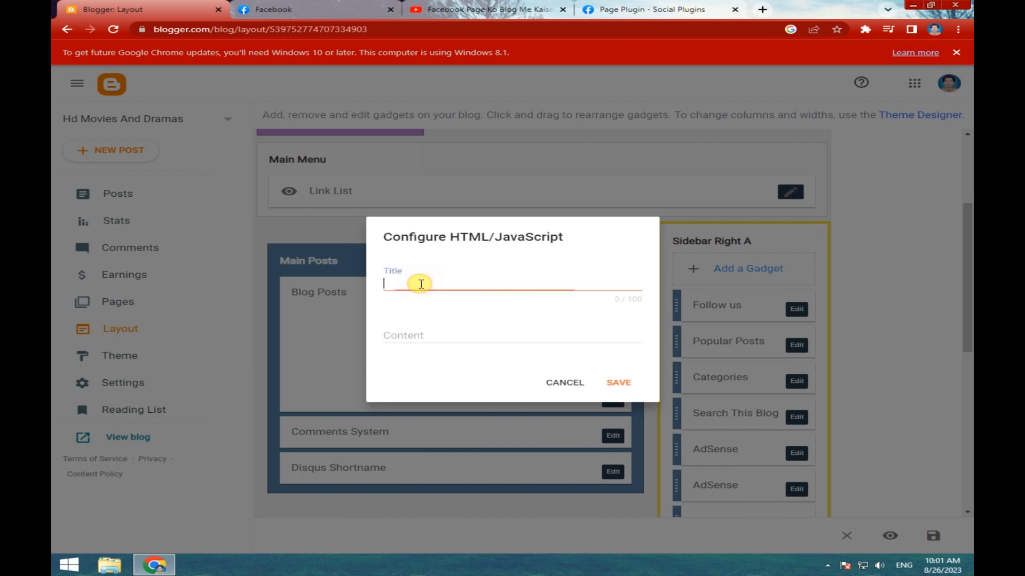
{"action": "left_click", "coordinate": [422, 335]}
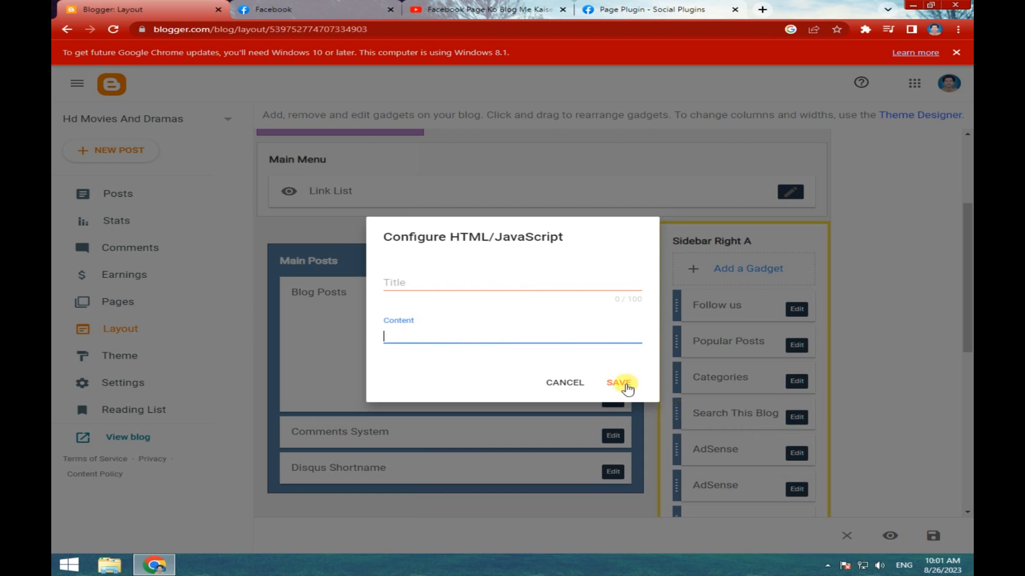
{"action": "left_click", "coordinate": [574, 387]}
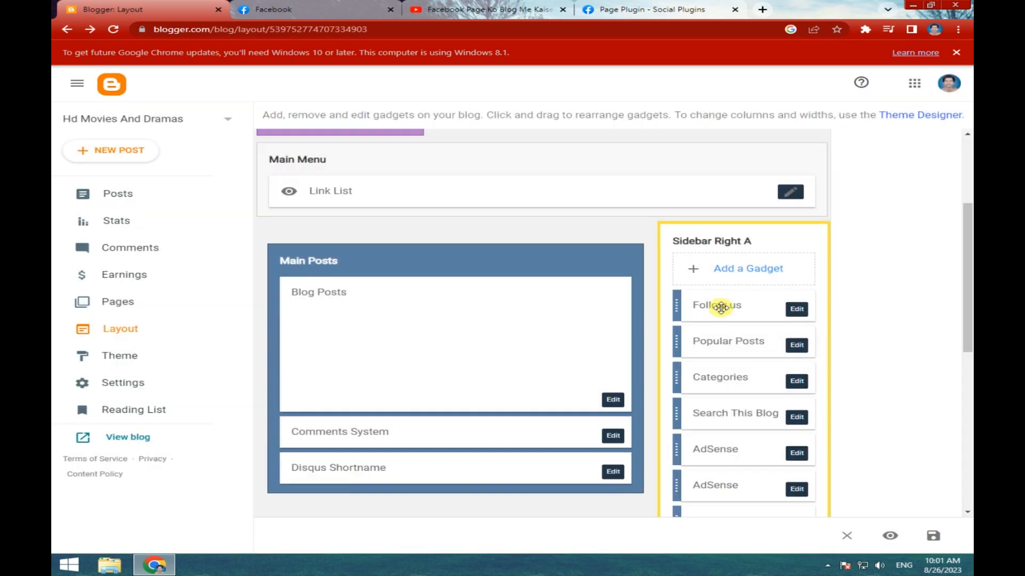
Replace all the content of the Follow us gadget in Sidebar Right A with the copied JavaScript SDK code.
{"action": "left_click", "coordinate": [797, 310]}
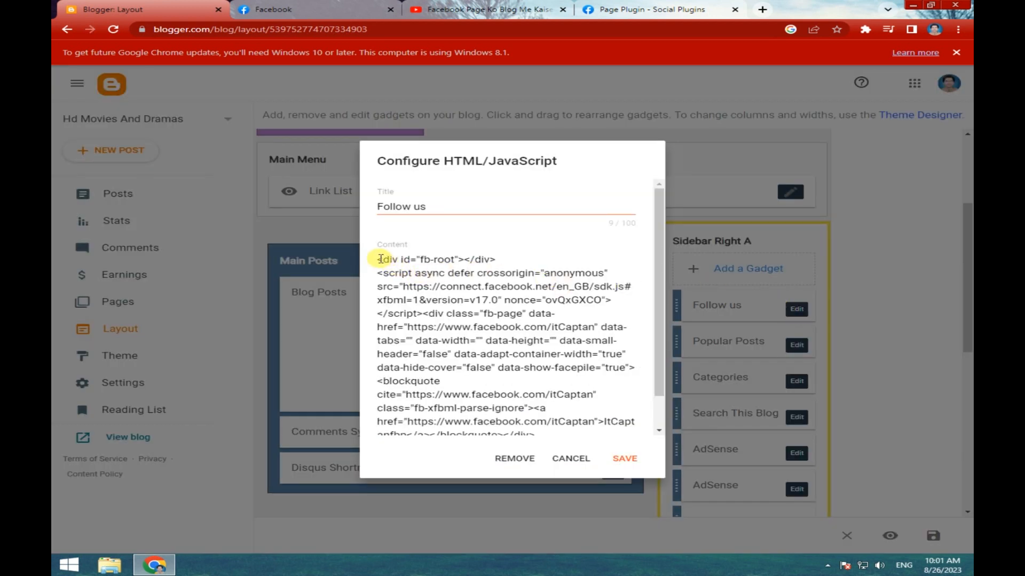
{"action": "left_click_drag", "start_coordinate": [379, 259], "coordinate": [543, 432]}
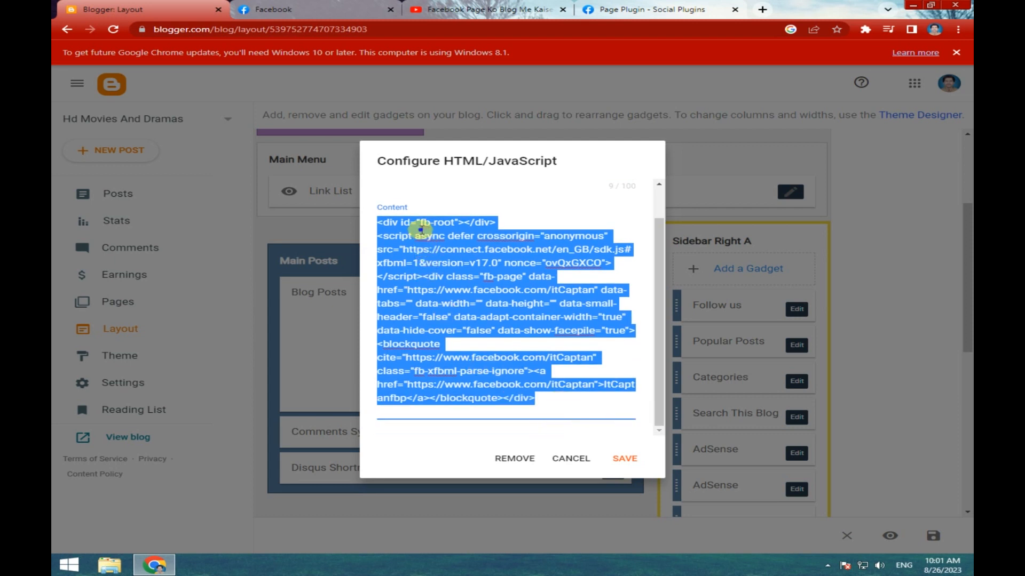
{"action": "right_click", "coordinate": [421, 230]}
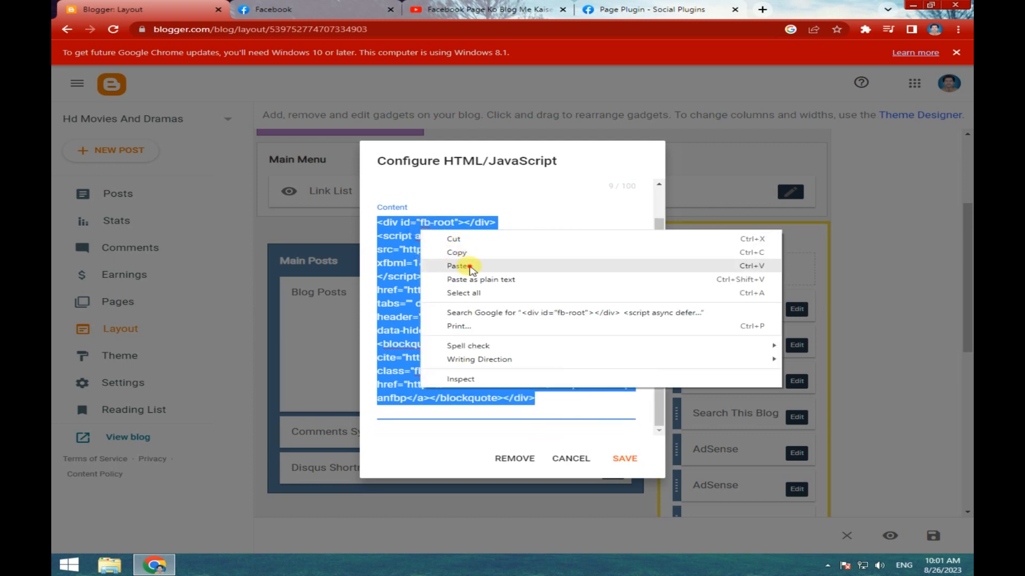
{"action": "left_click", "coordinate": [458, 266]}
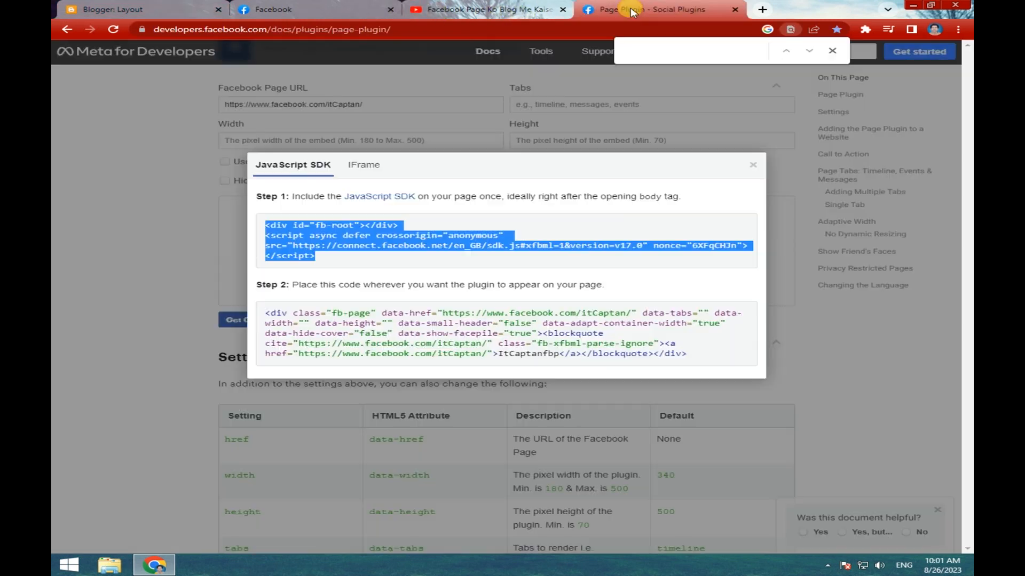
Return to the Page Plugin page, copy the Step 2 plugin code, and dismiss the clipboard download dialog.
{"action": "left_click", "coordinate": [634, 11]}
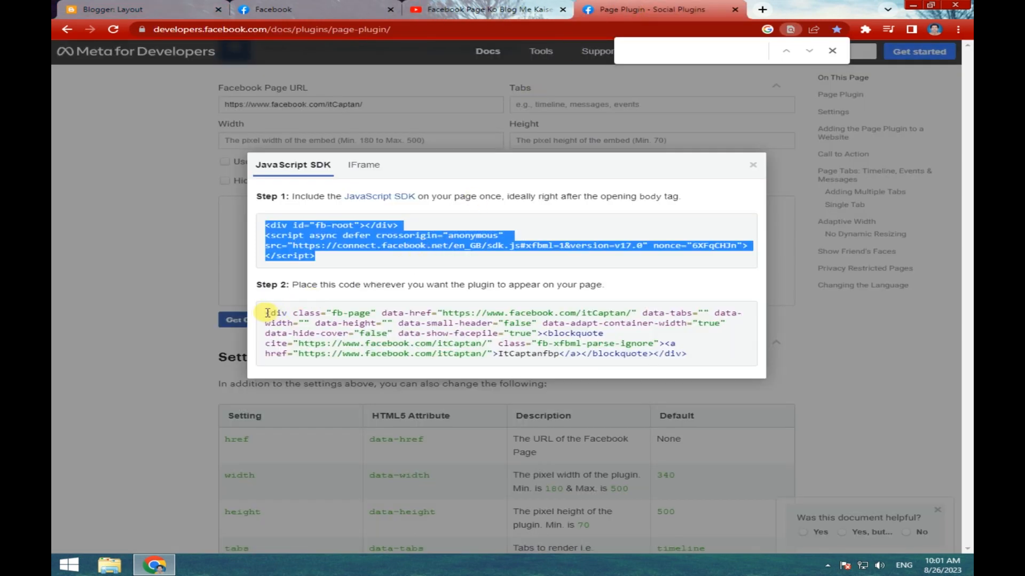
{"action": "left_click_drag", "start_coordinate": [267, 314], "coordinate": [683, 355]}
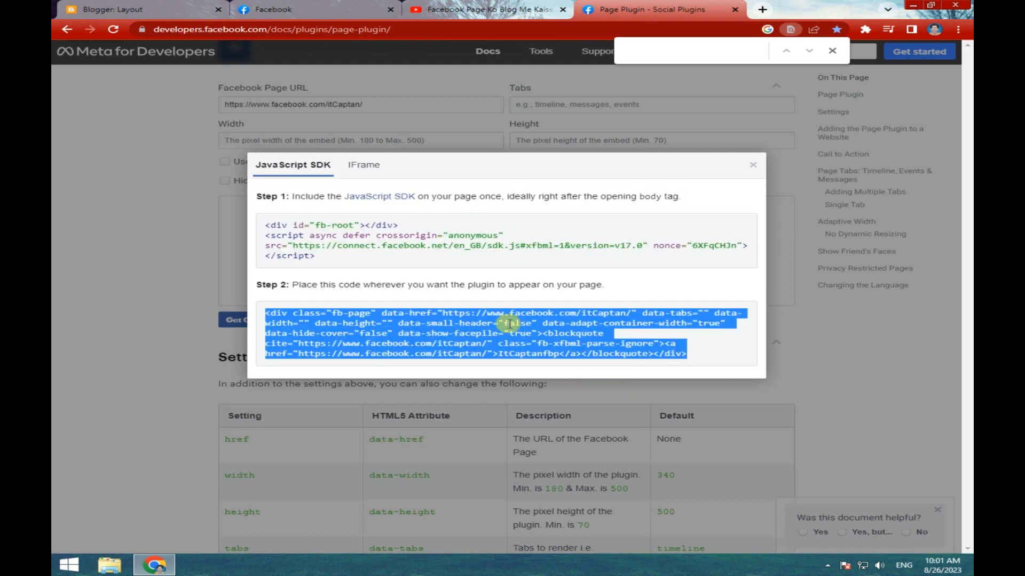
{"action": "right_click", "coordinate": [488, 317]}
{"action": "left_click", "coordinate": [525, 336]}
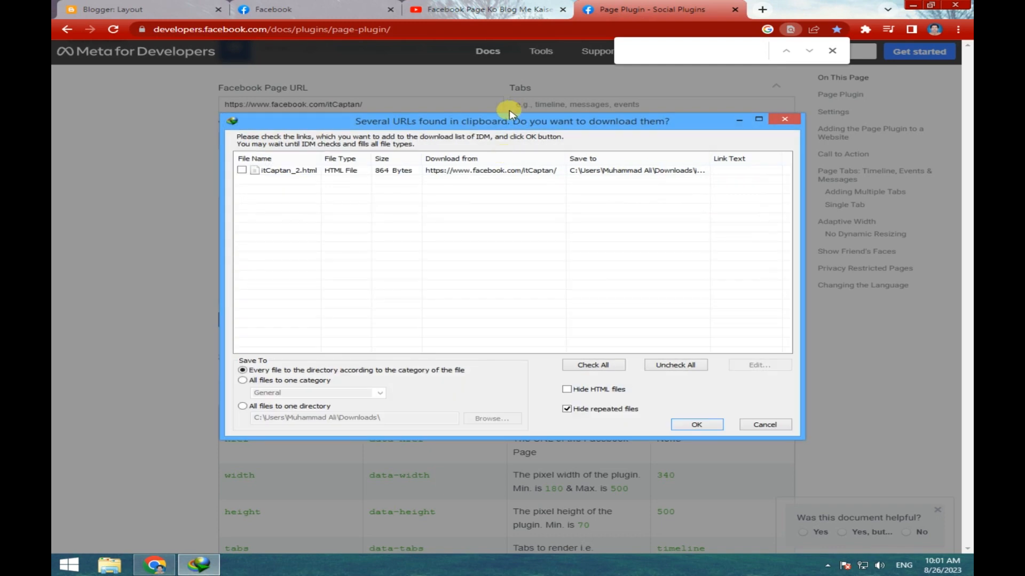
{"action": "left_click", "coordinate": [782, 120]}
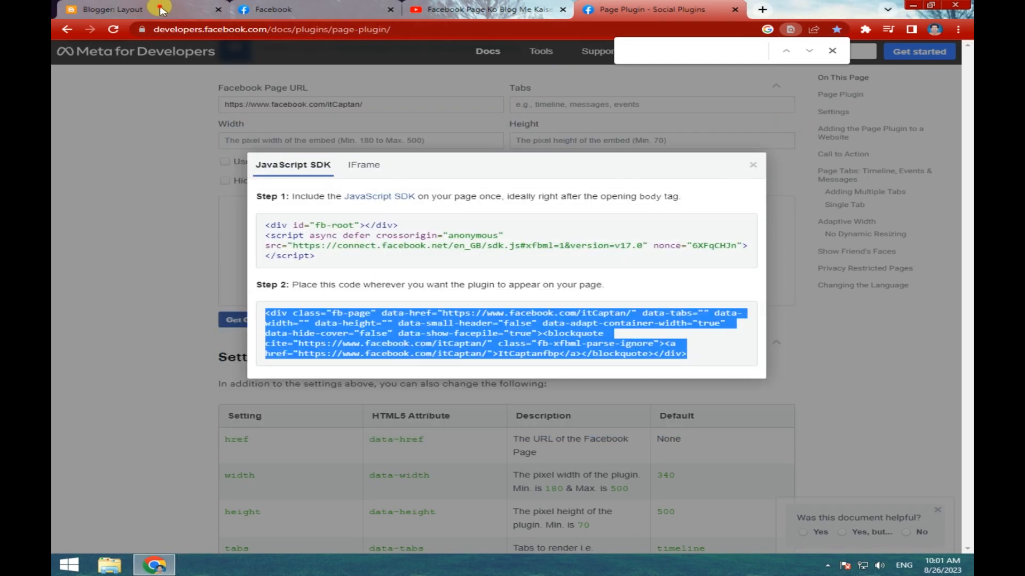
In Blogger, append the copied plugin code after the closing script tag in the Follow us gadget's content and save the gadget.
{"action": "left_click", "coordinate": [160, 10]}
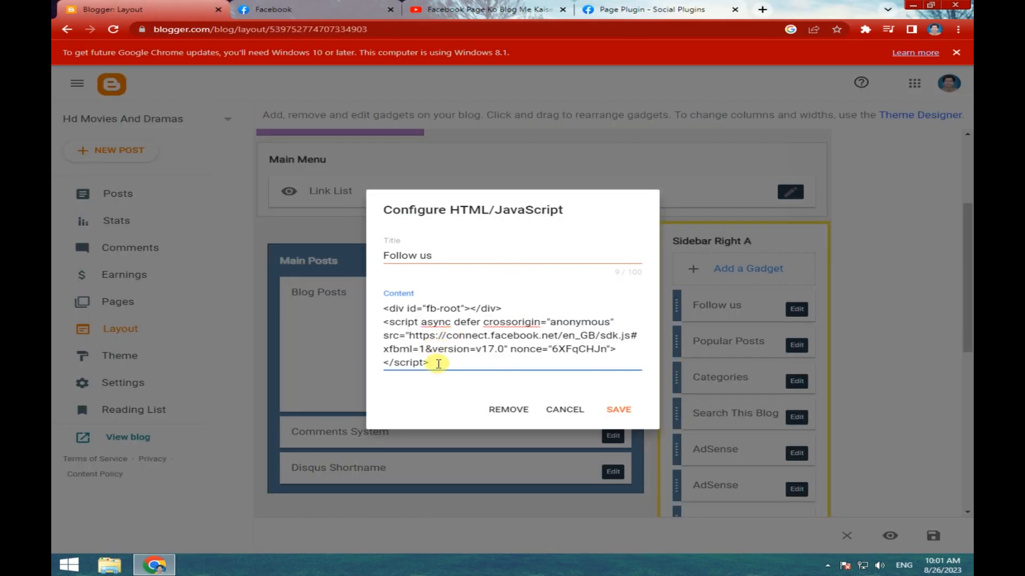
{"action": "right_click", "coordinate": [438, 363]}
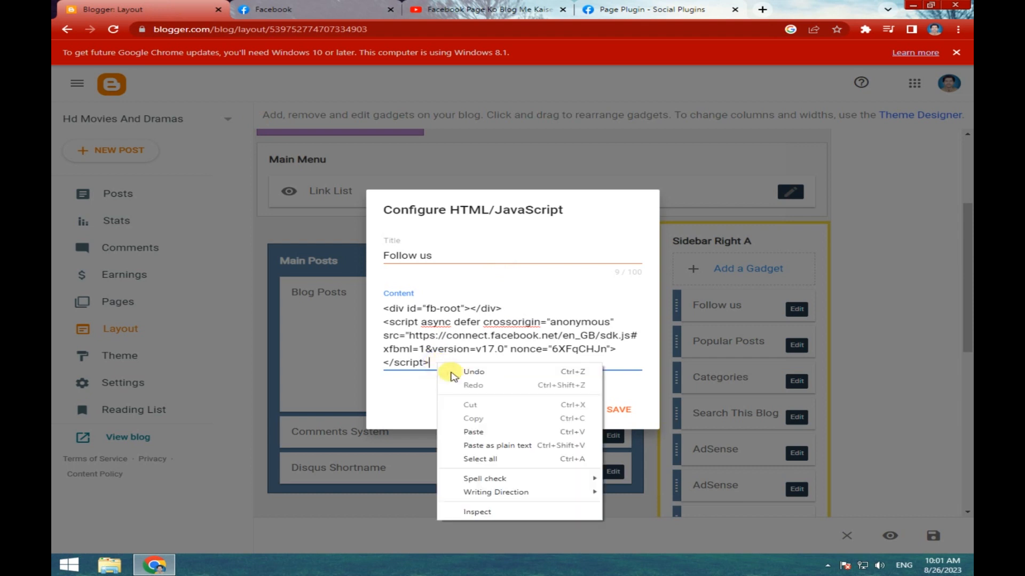
{"action": "left_click", "coordinate": [484, 430]}
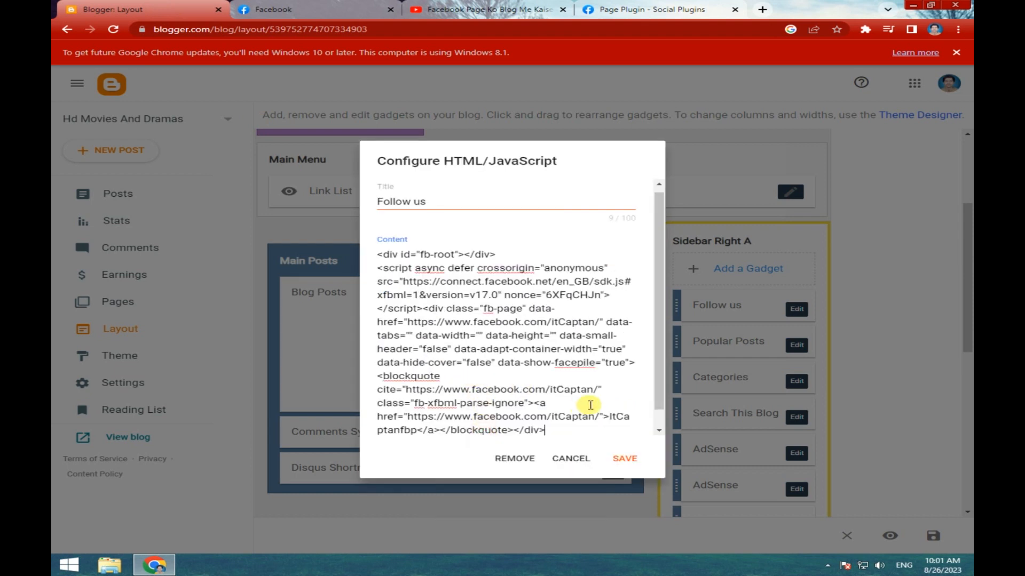
{"action": "left_click", "coordinate": [627, 461]}
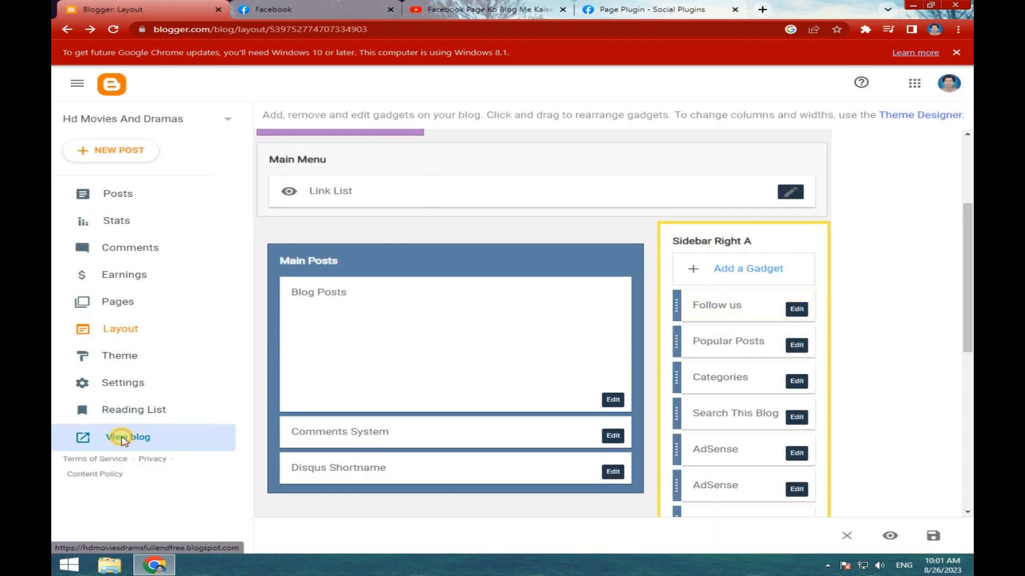
View the live blog, test the Facebook page link in the Follow us widget, and close the opened Facebook page.
{"action": "left_click", "coordinate": [124, 440]}
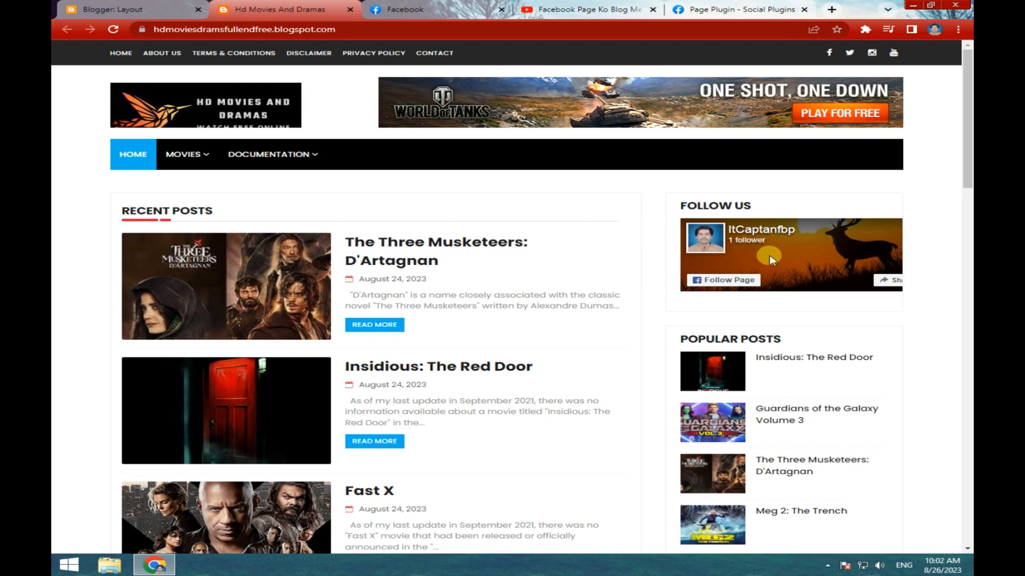
{"action": "left_click", "coordinate": [718, 244]}
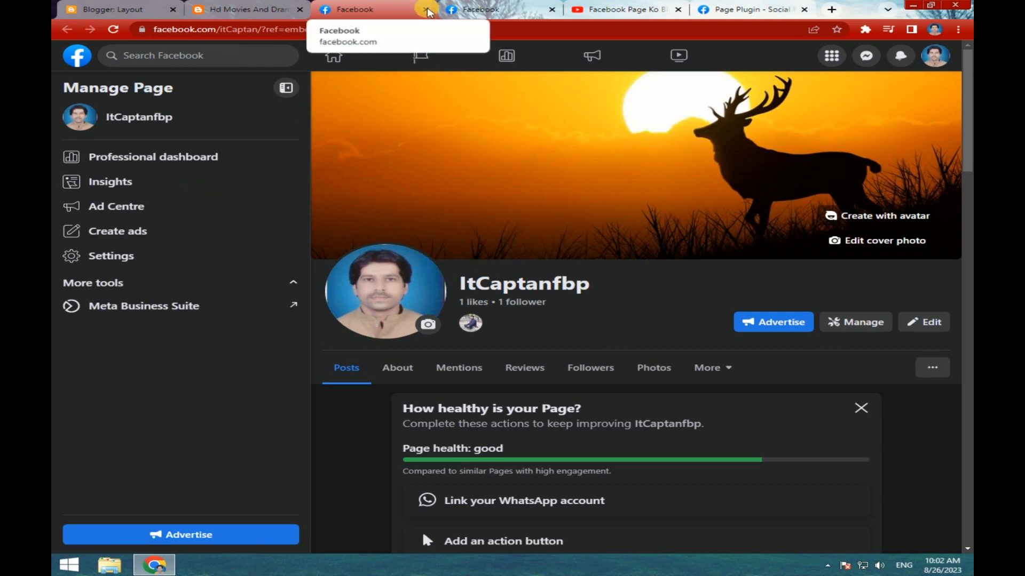
{"action": "left_click", "coordinate": [426, 9]}
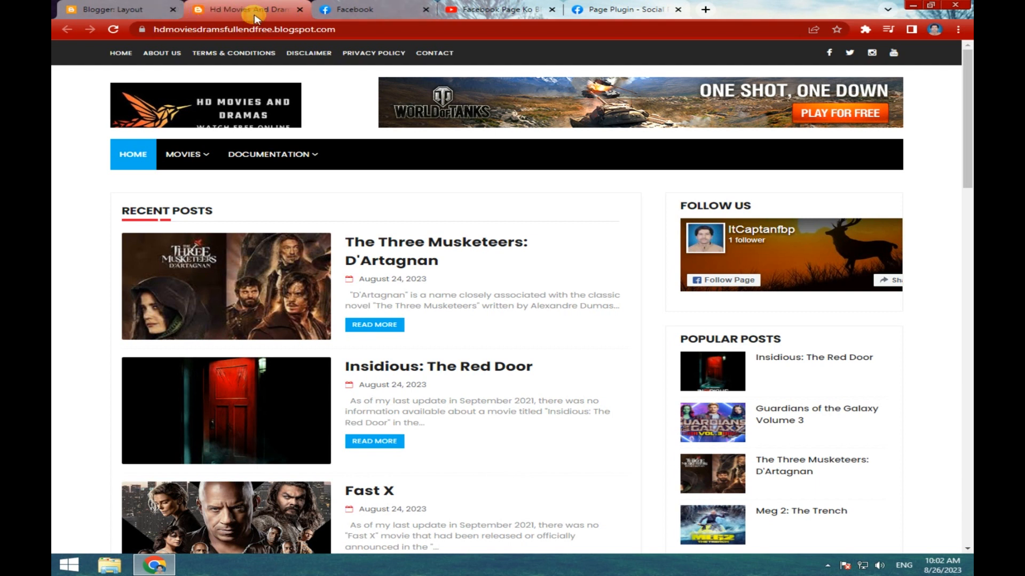